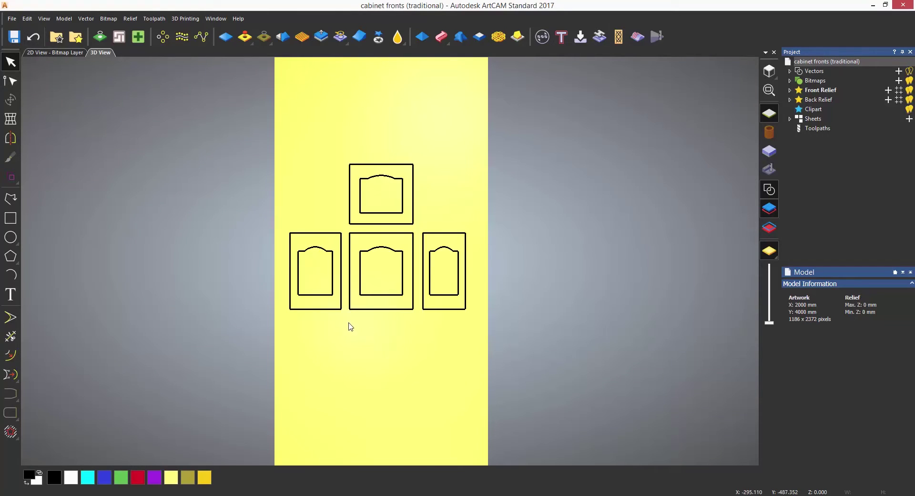
- For the door vectors, enter 12 mm tool diameter, 50 mm toolpath clearance and 25 mm edge clearance
click(119, 38)
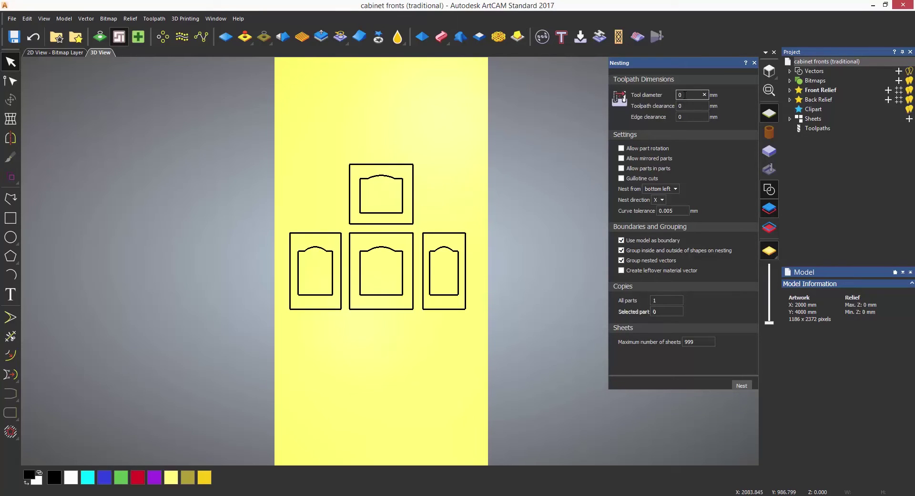
drag(685, 95, 668, 92)
text(12)
click(688, 106)
text(50)
click(685, 118)
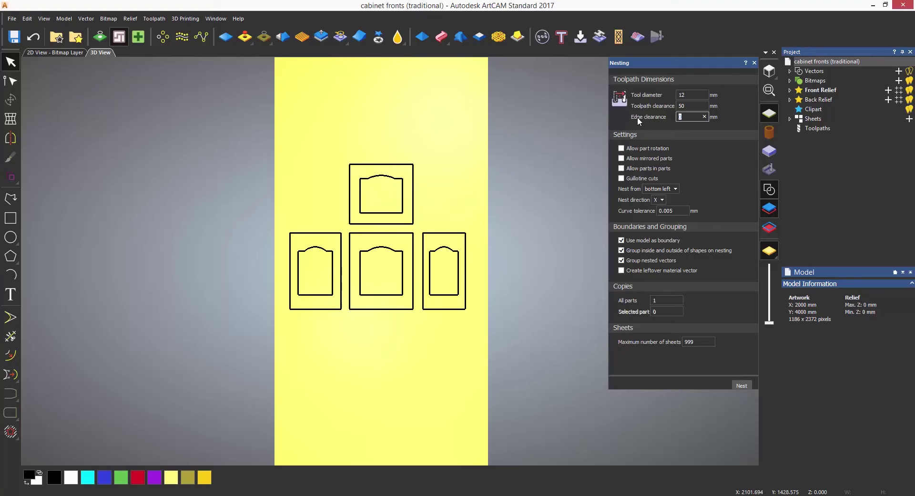
text(25)
click(621, 148)
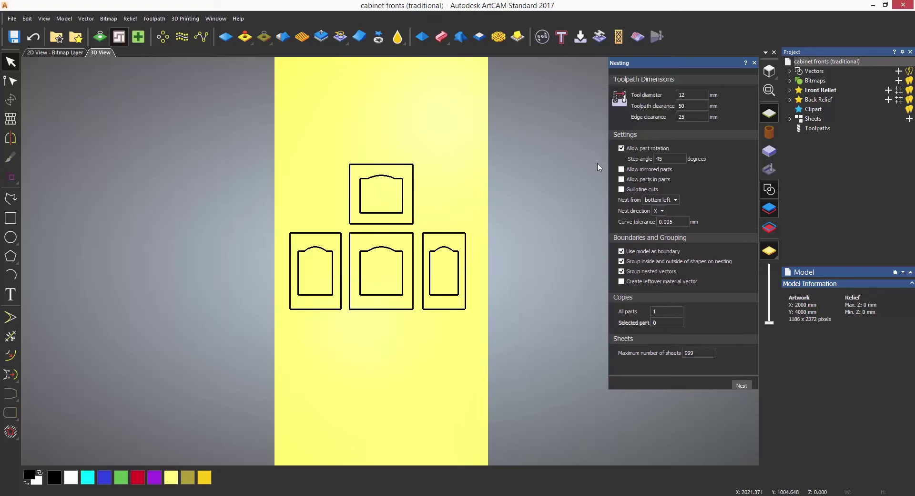
click(622, 149)
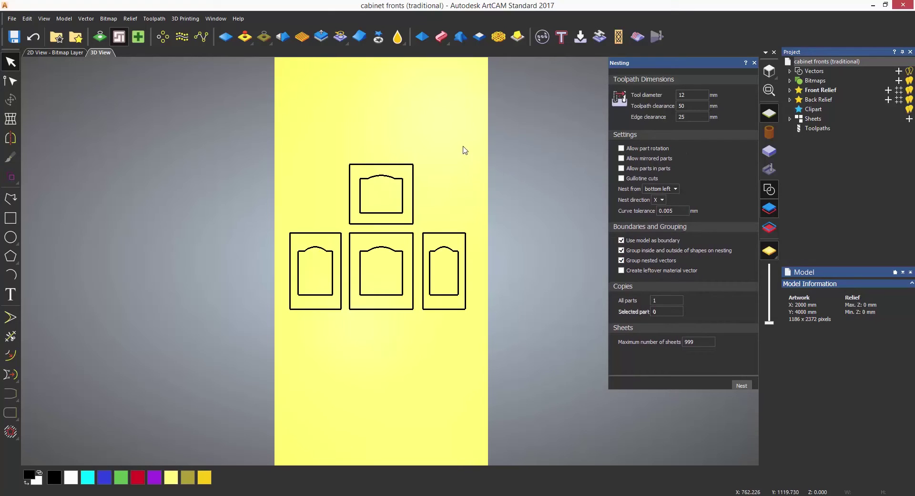
drag(474, 135, 256, 354)
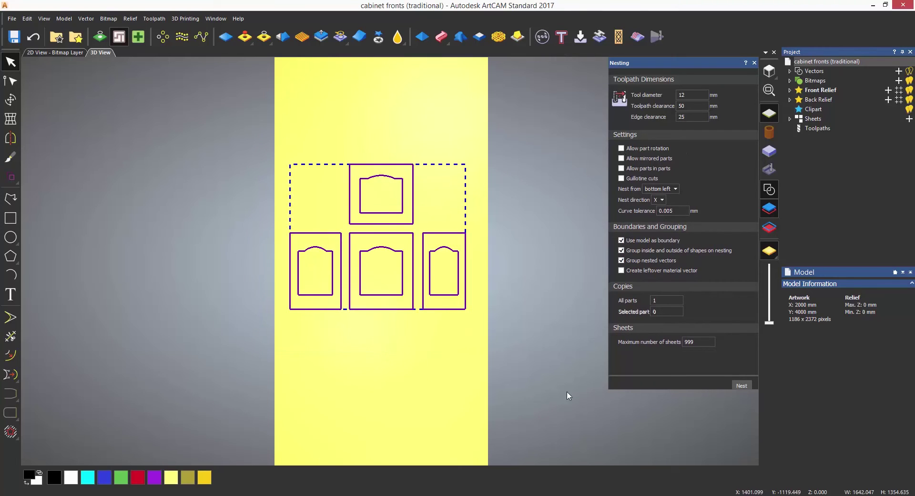
click(742, 386)
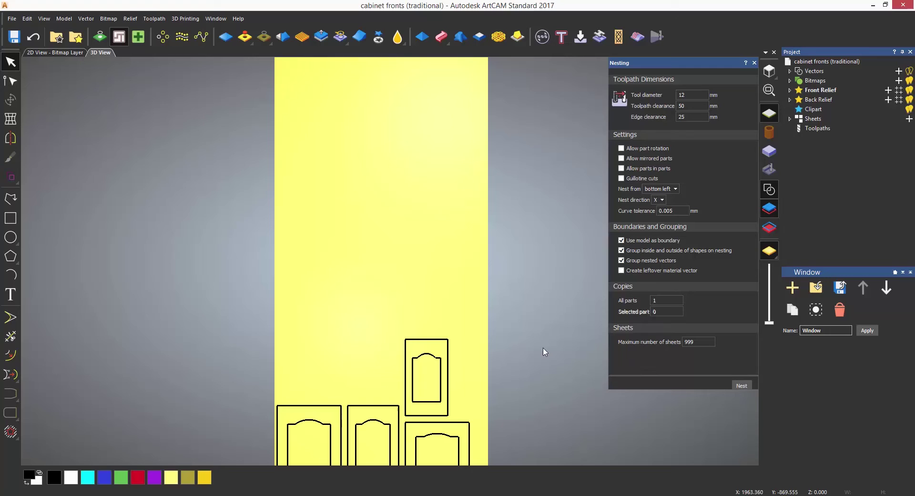
scroll(481, 319, down, 2)
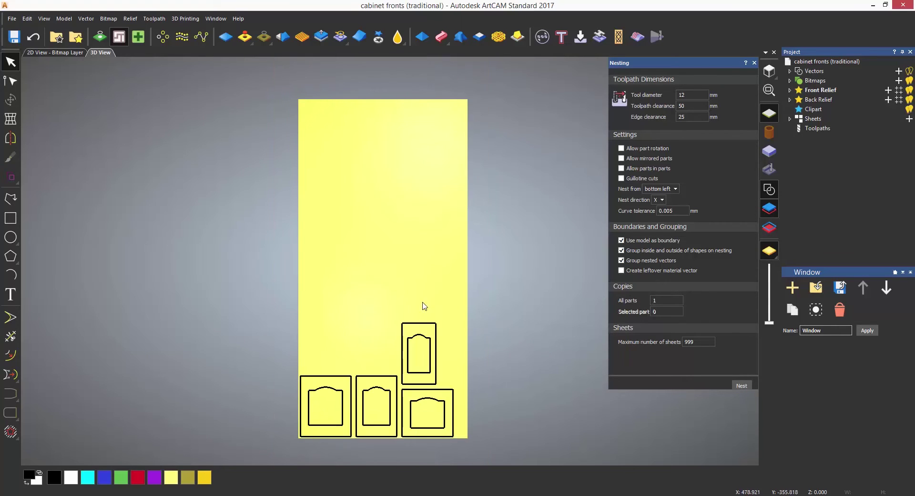
scroll(412, 317, up, 2)
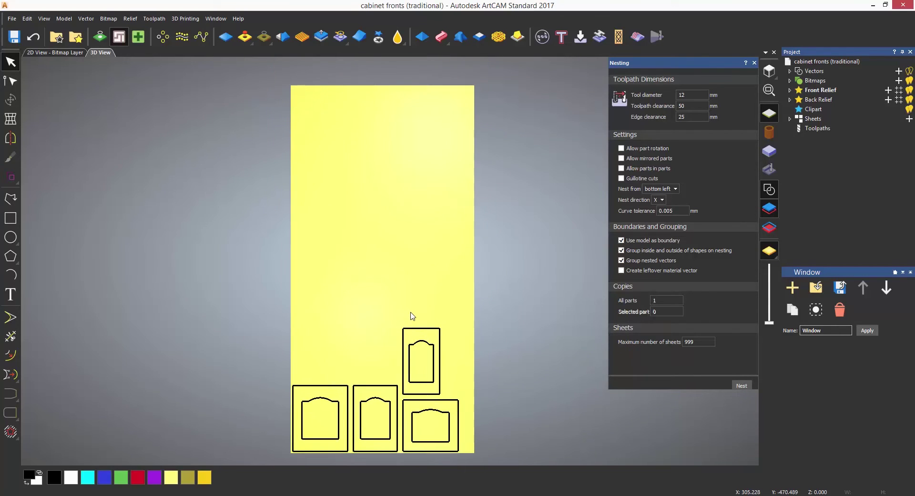
middle_drag(406, 294, 402, 280)
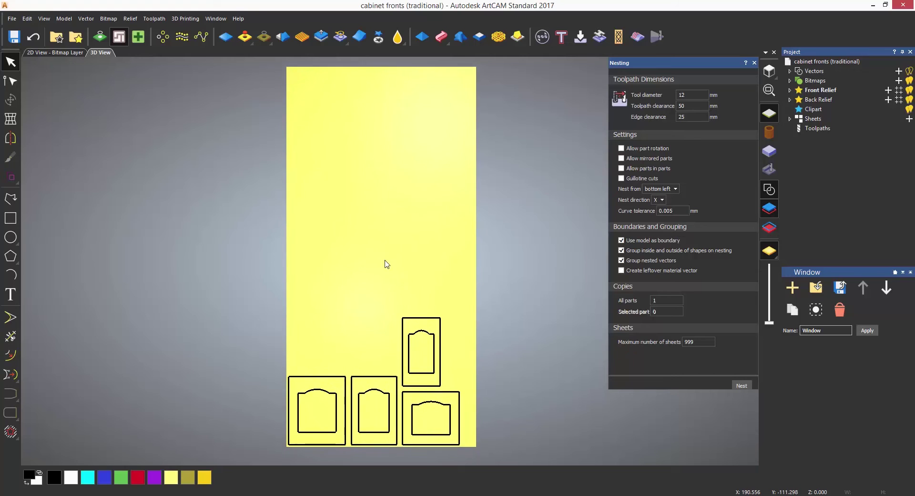
click(36, 43)
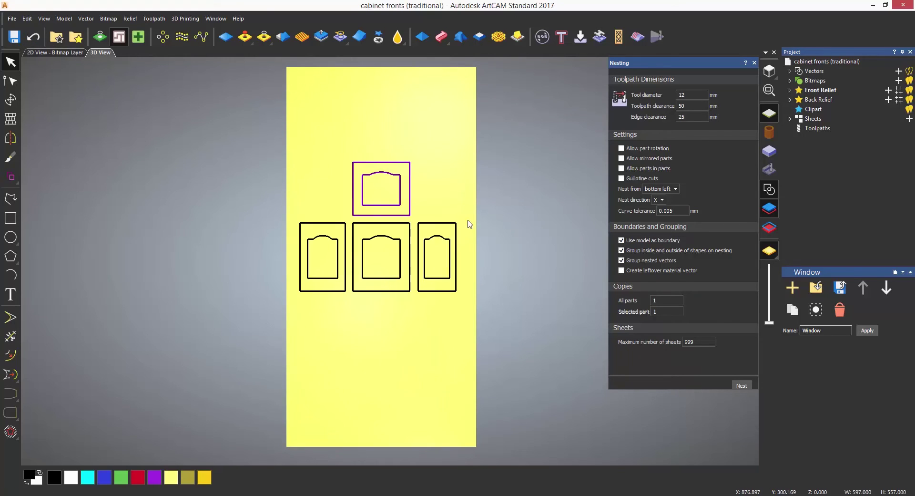
- Select all door vectors and nest 10 copies of every part
key(ctrl+a)
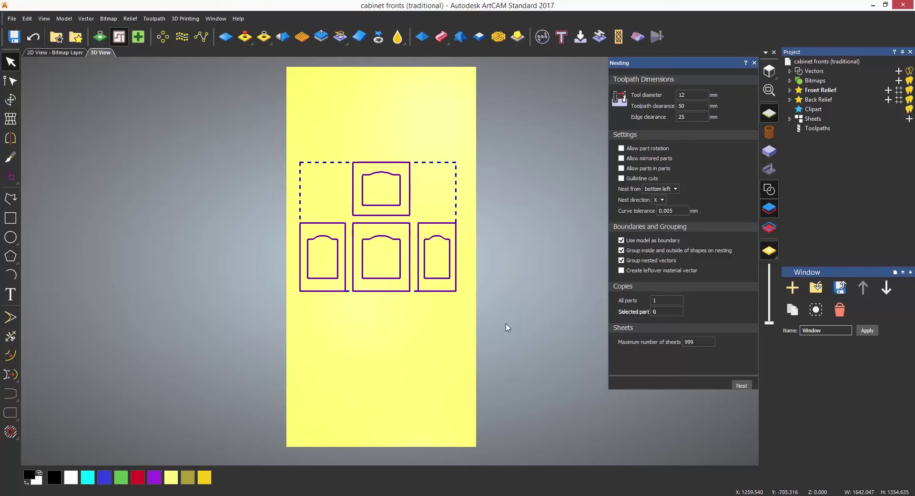
click(661, 300)
text(0)
click(737, 384)
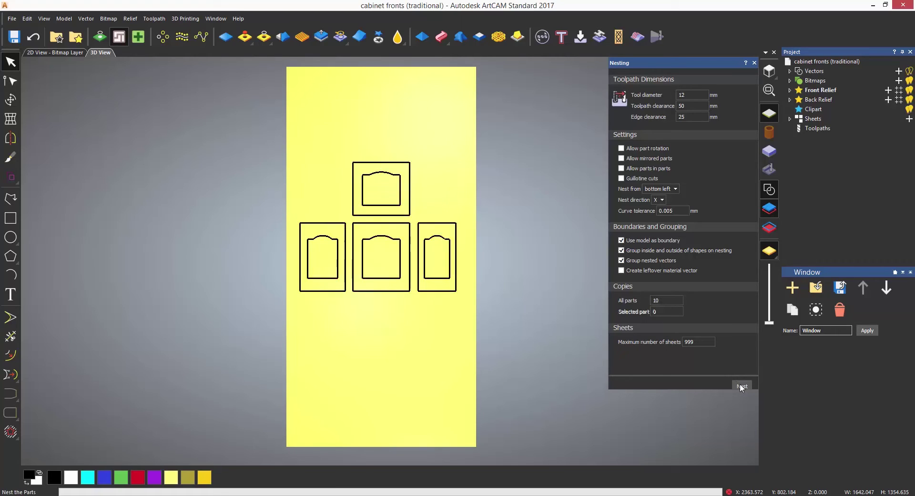
- Review the layouts on Sheets 1, 2 and 3, then undo the nesting to restore the five doors
click(789, 119)
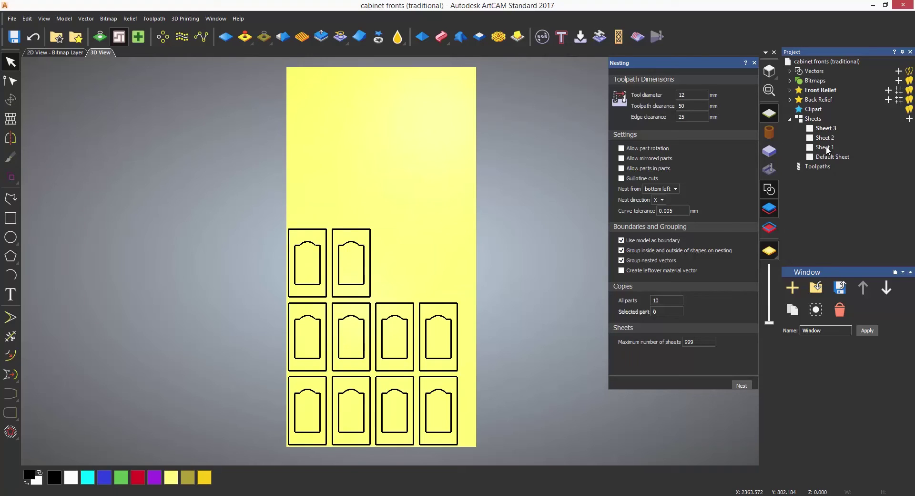
click(826, 148)
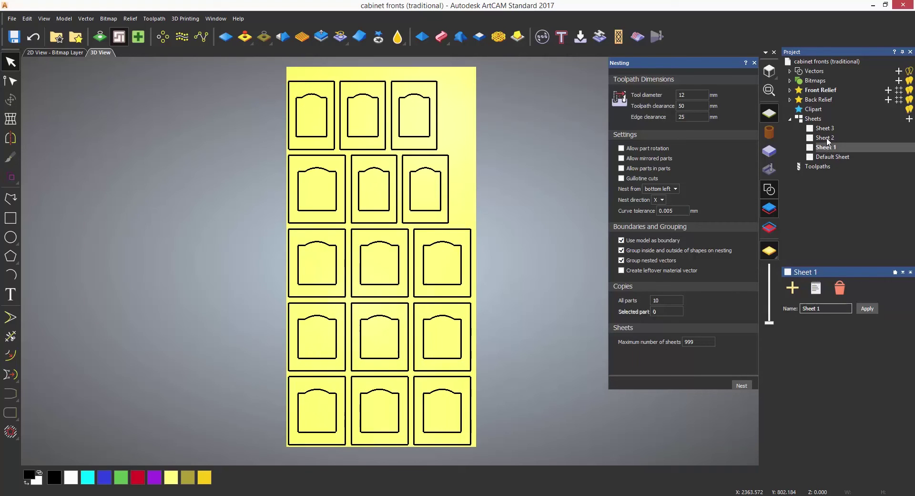
click(829, 138)
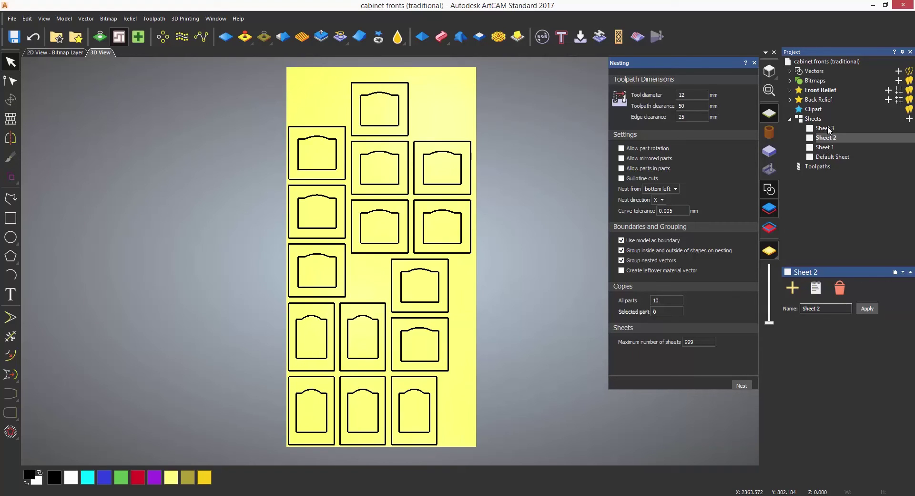
click(826, 128)
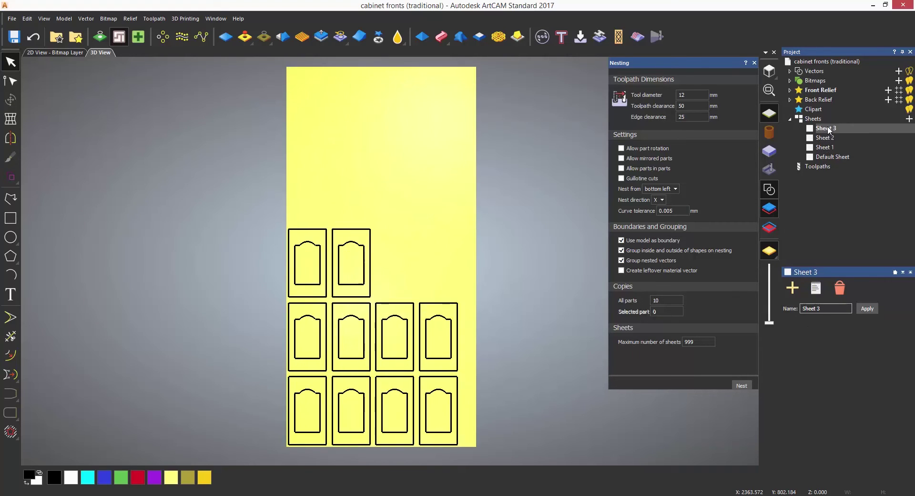
click(33, 37)
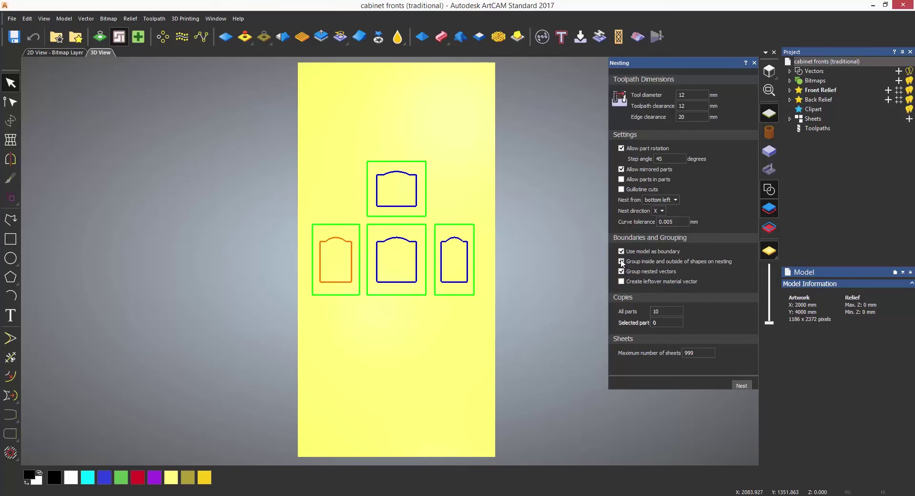
- Turn off 'Group inside and outside of shapes on nesting', Group Now, and check the left, middle and right doors
click(622, 261)
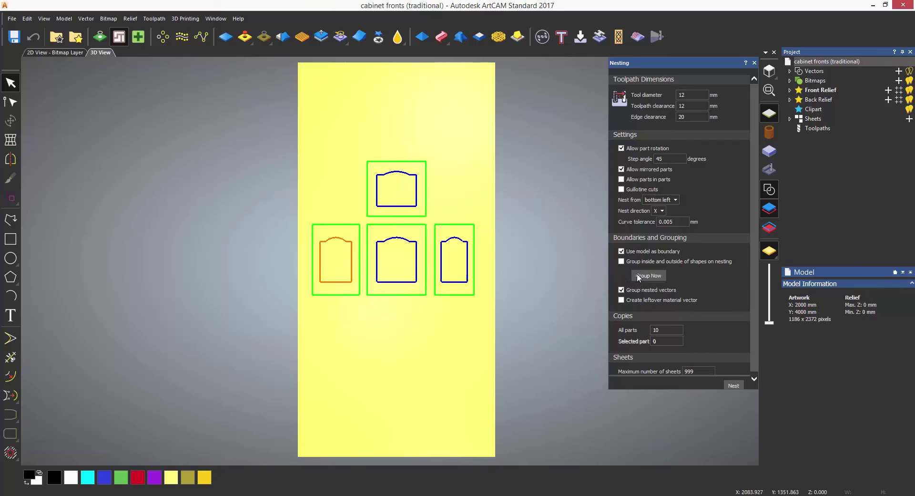
click(640, 277)
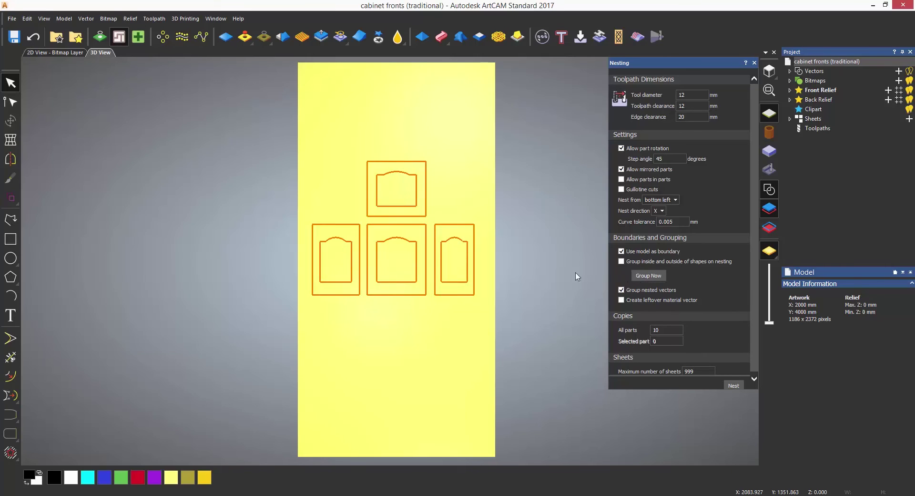
click(475, 268)
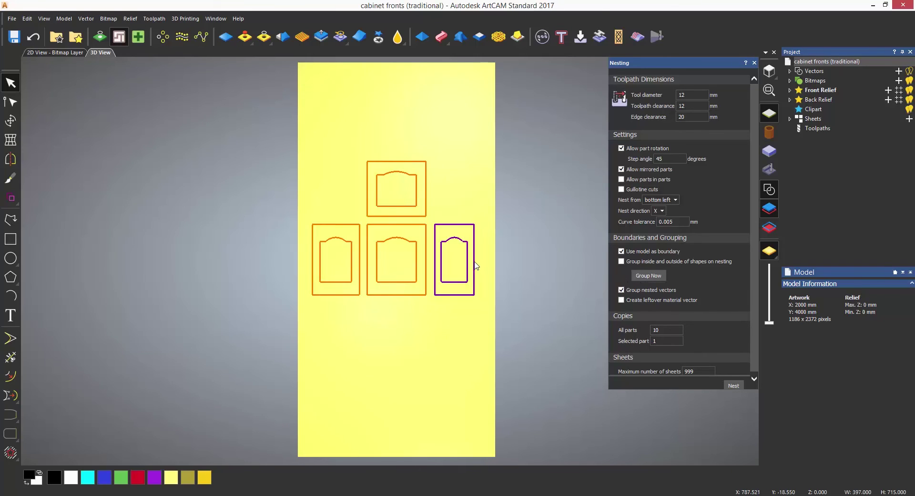
click(399, 295)
click(351, 300)
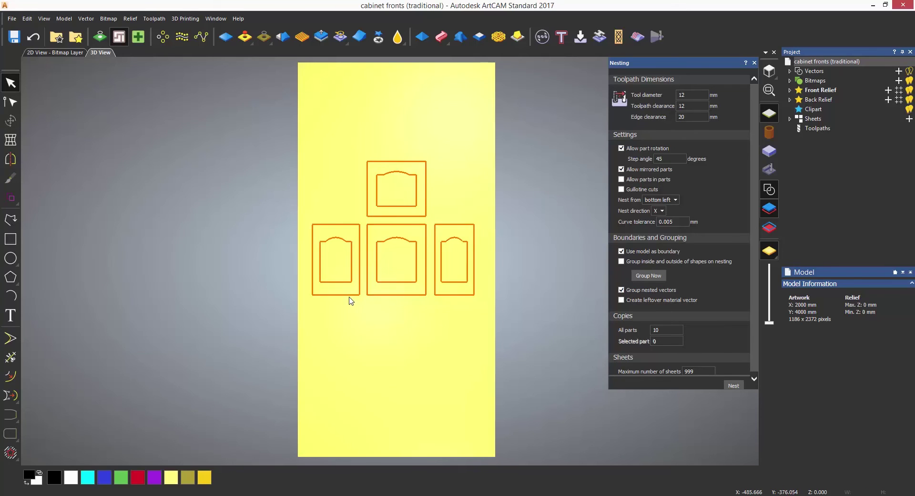
click(351, 296)
click(361, 307)
- Give the left door 5 copies and the middle door 2 copies
click(360, 296)
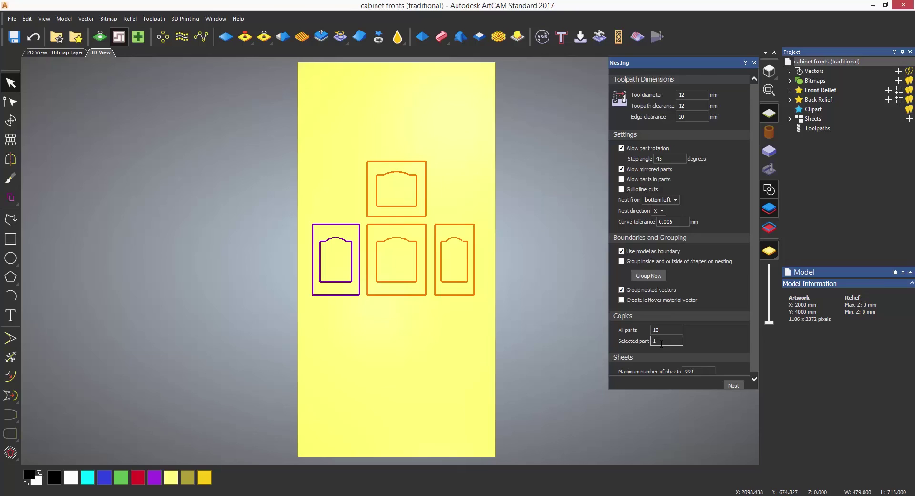
key(ctrl+a)
text(5)
click(398, 295)
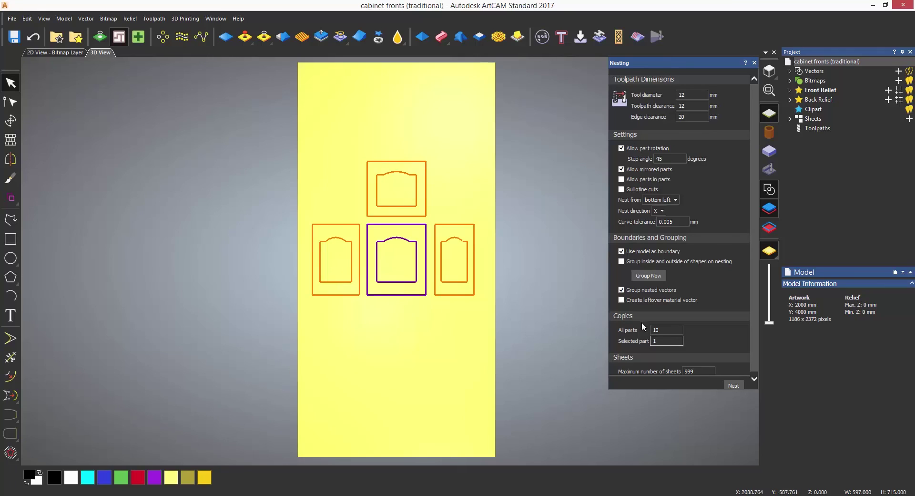
key(ctrl+a)
text(2)
- Give the right door 10 copies and the top door 4, then select all parts
click(461, 296)
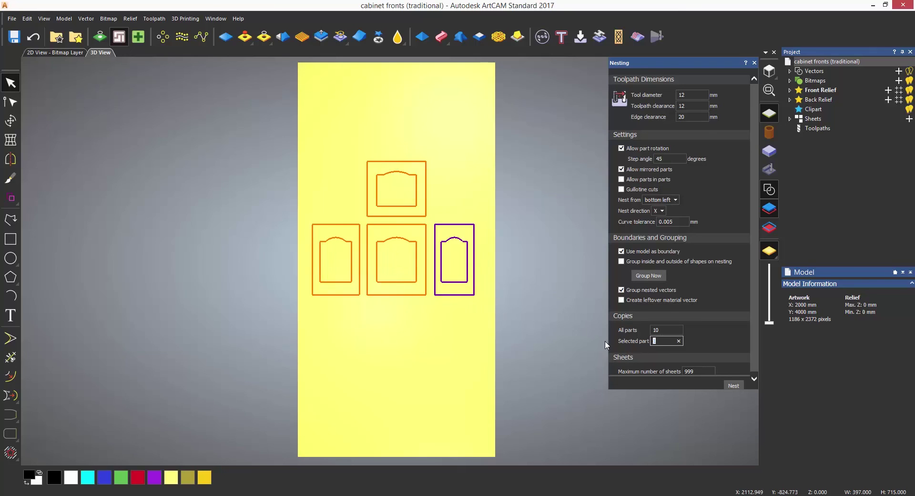
text(0)
click(412, 216)
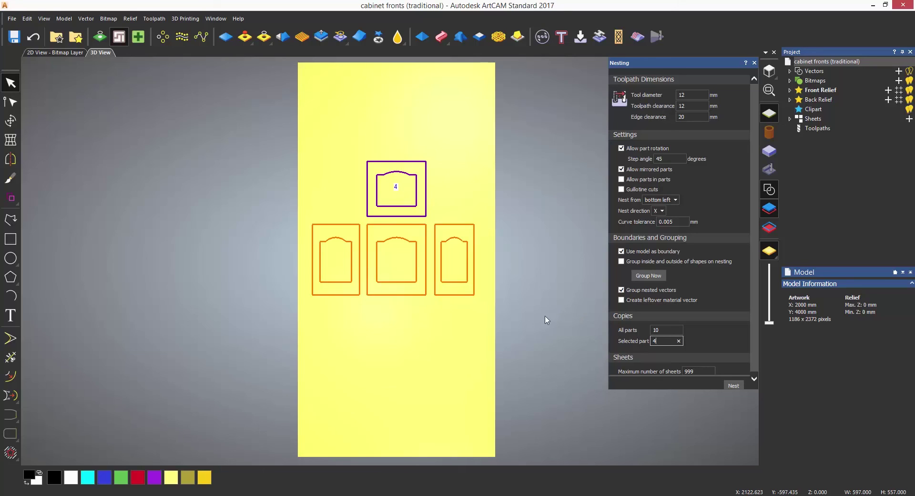
click(461, 323)
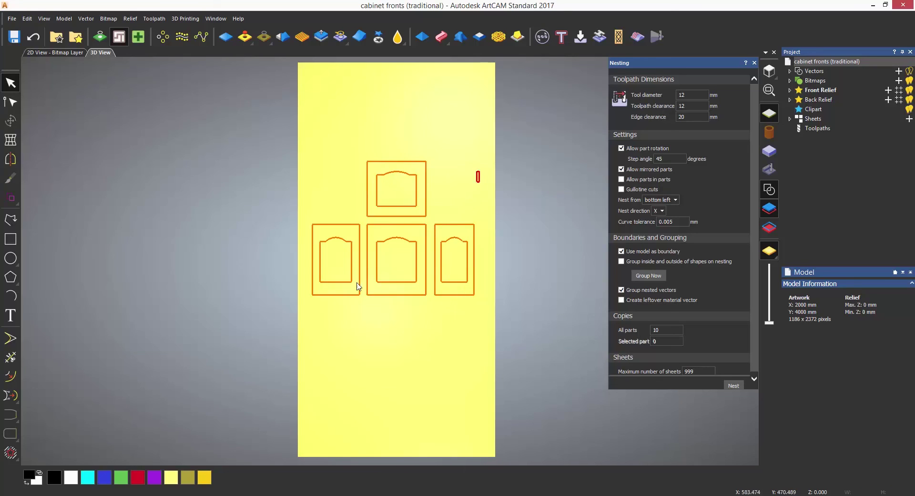
key(ctrl+a)
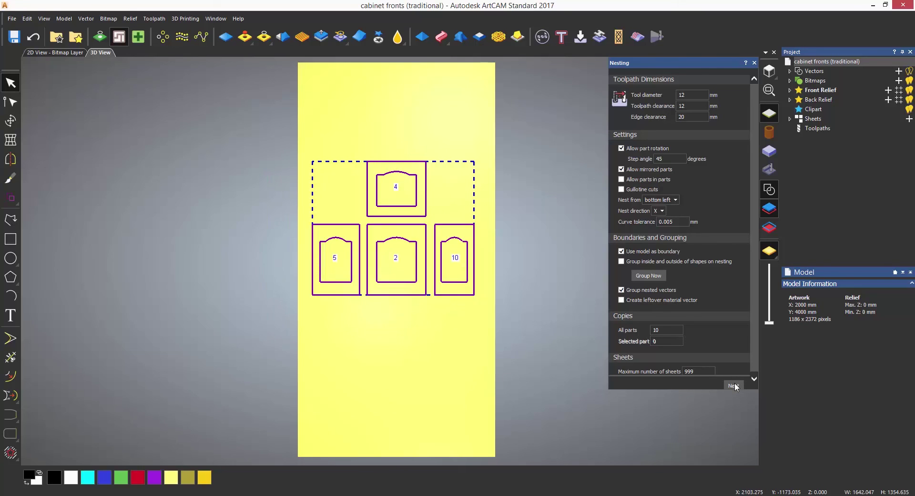
- Nest all door copies and browse the resulting Sheets 1–8, ending on Sheet 1
click(734, 385)
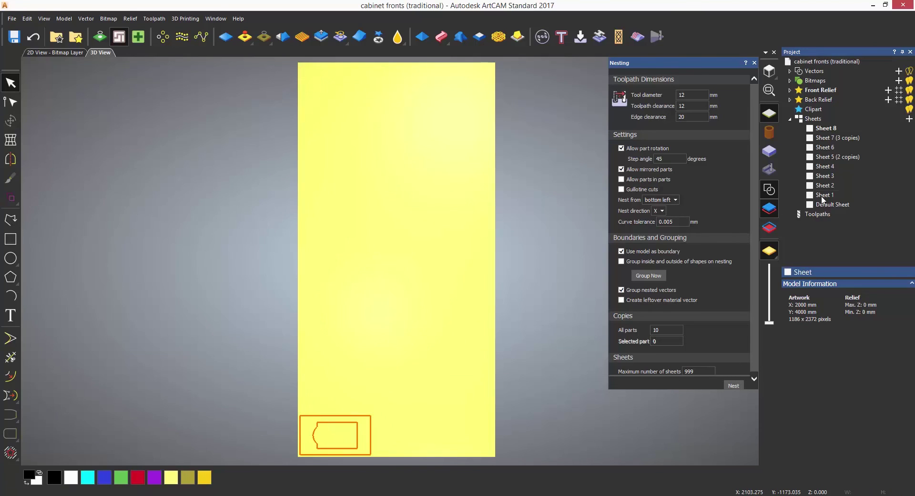
click(826, 195)
click(826, 185)
click(826, 175)
click(826, 166)
click(826, 156)
click(826, 147)
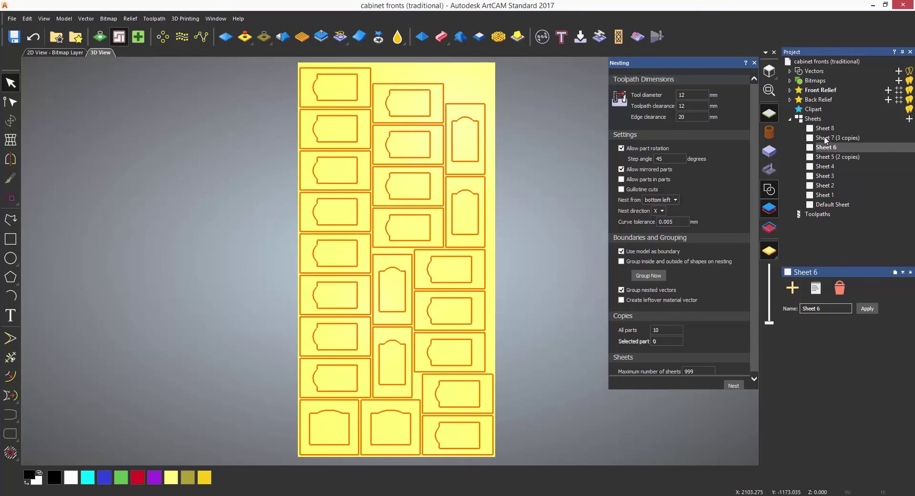
click(826, 138)
click(826, 129)
click(830, 194)
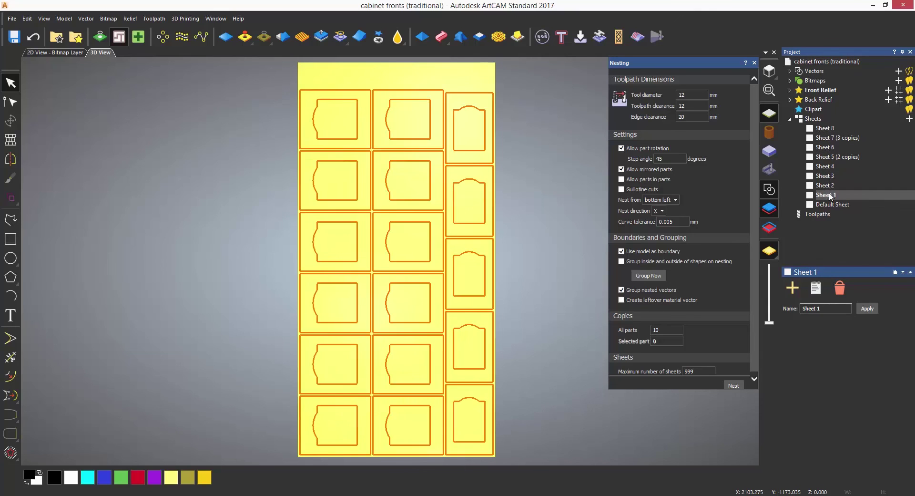
- Ungroup all of Sheet 1's nested door groups back onto their vector layers
click(642, 275)
click(790, 70)
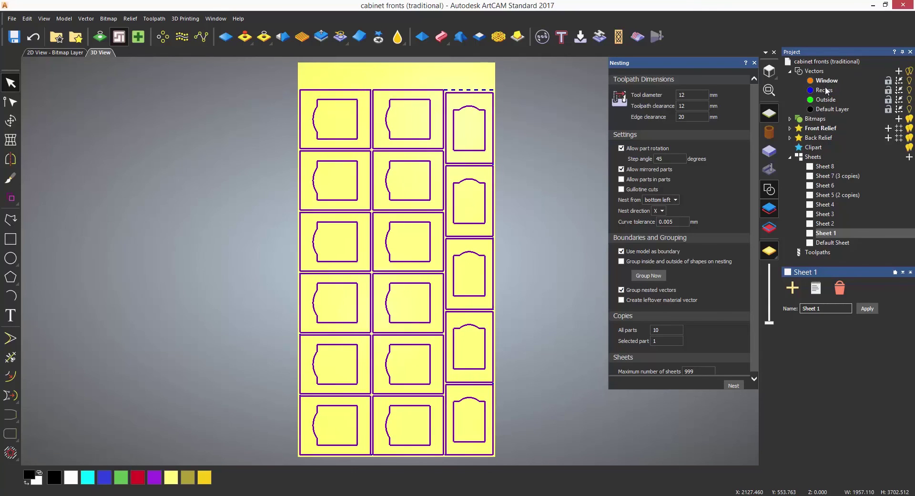
right_click(484, 200)
click(521, 284)
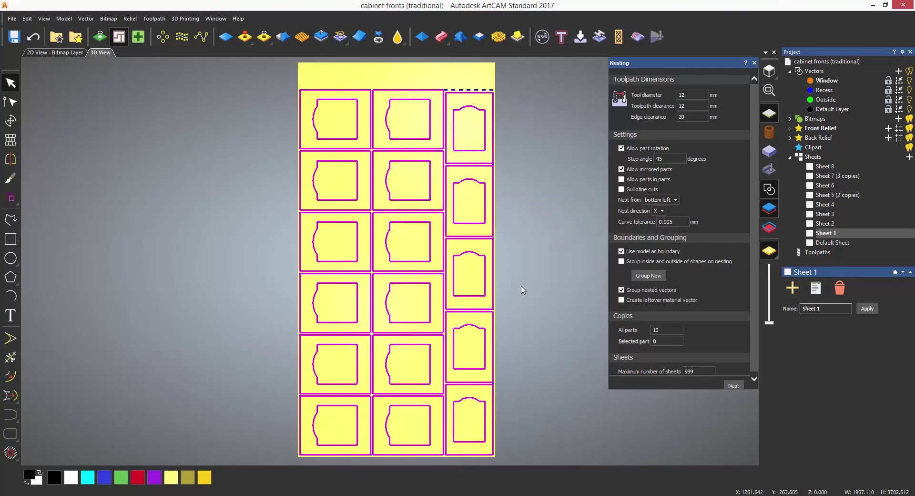